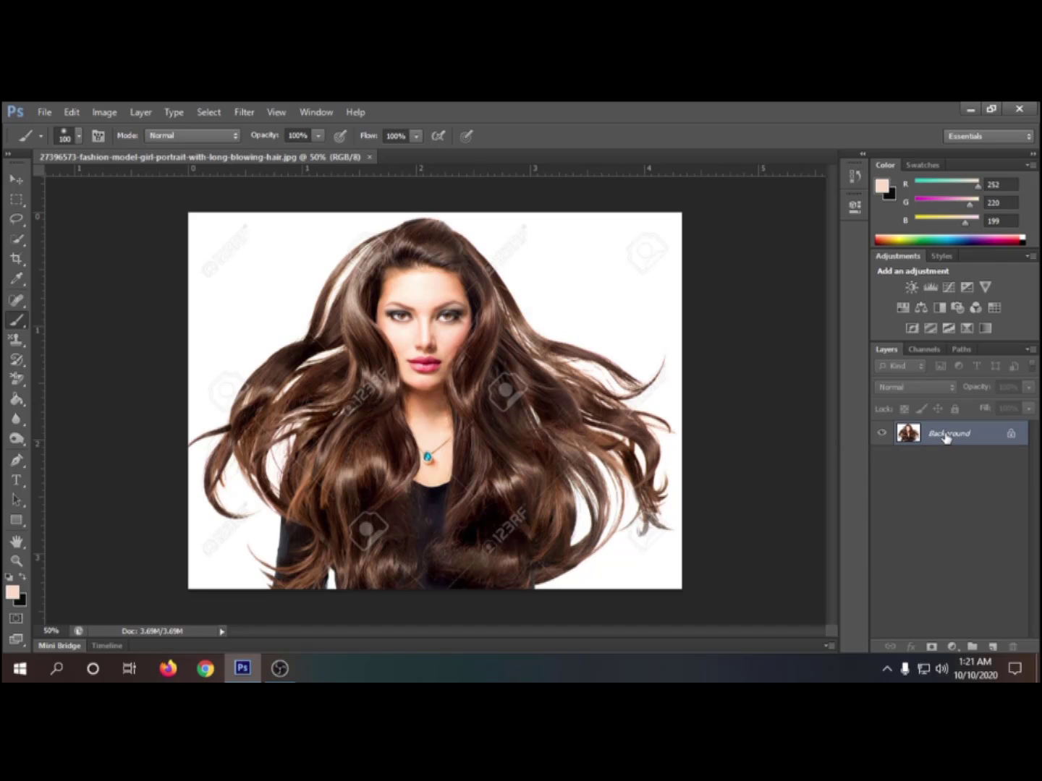
Step: Duplicate the Background layer as Background copy
{"action": "right_click", "coordinate": [945, 437]}
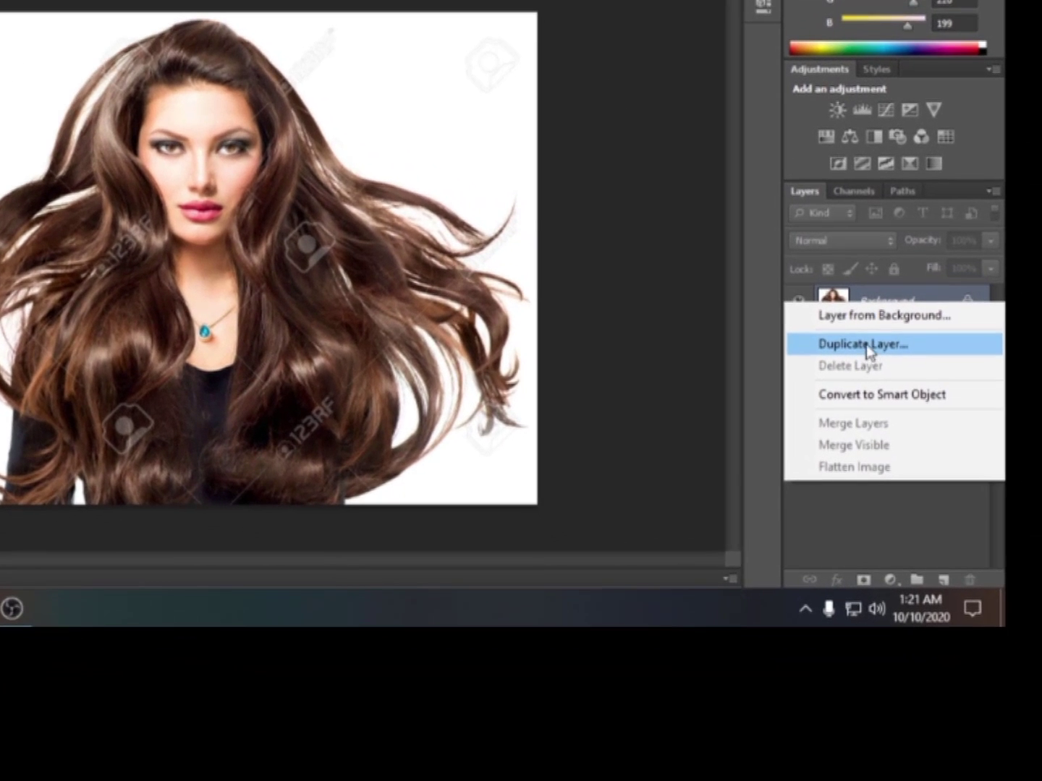
{"action": "left_click", "coordinate": [917, 469]}
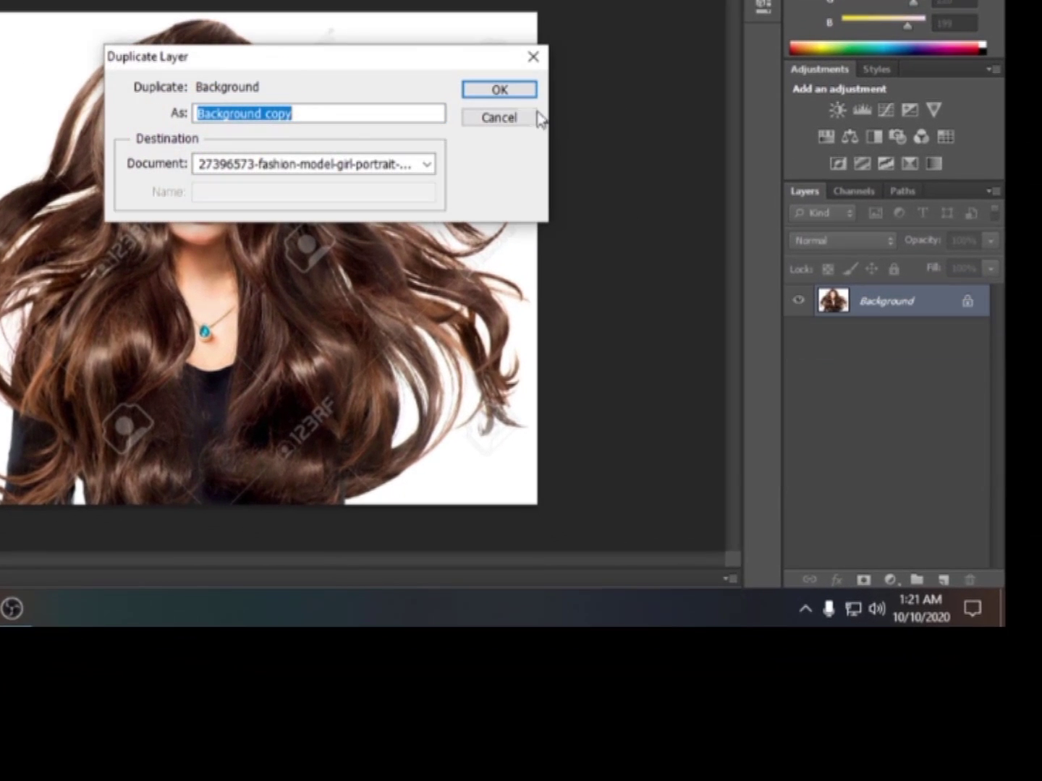
{"action": "left_click", "coordinate": [506, 90]}
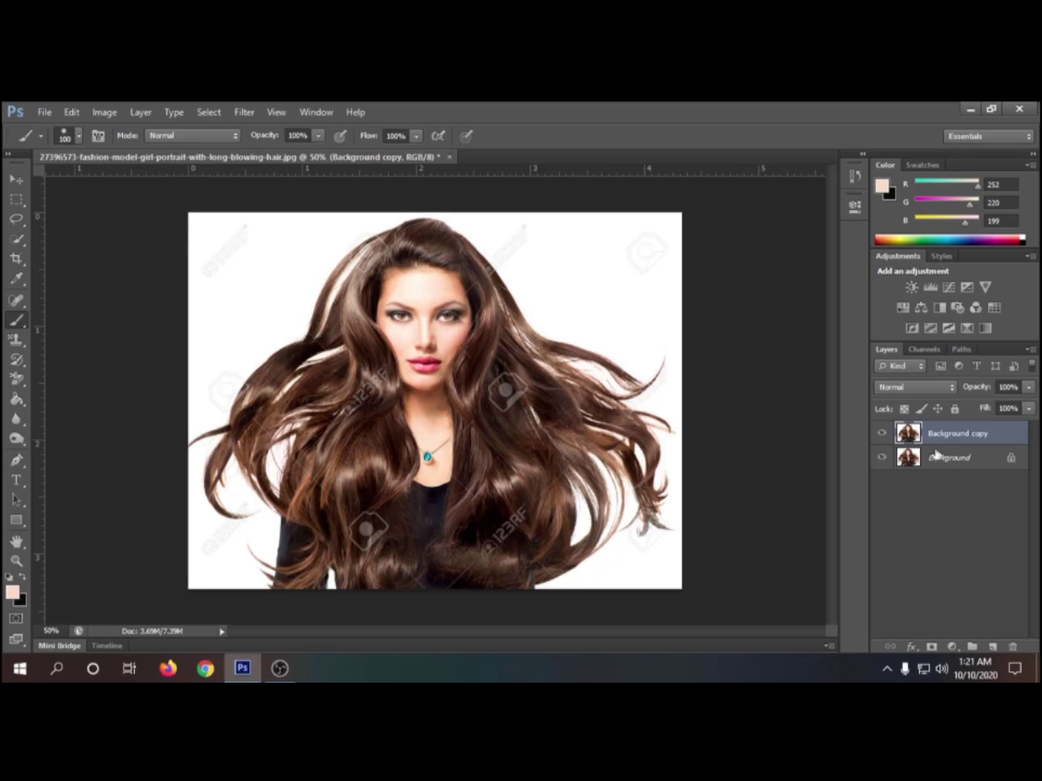
Step: Add a new empty layer and place it between the Background copy and Background layers
{"action": "left_click", "coordinate": [994, 648]}
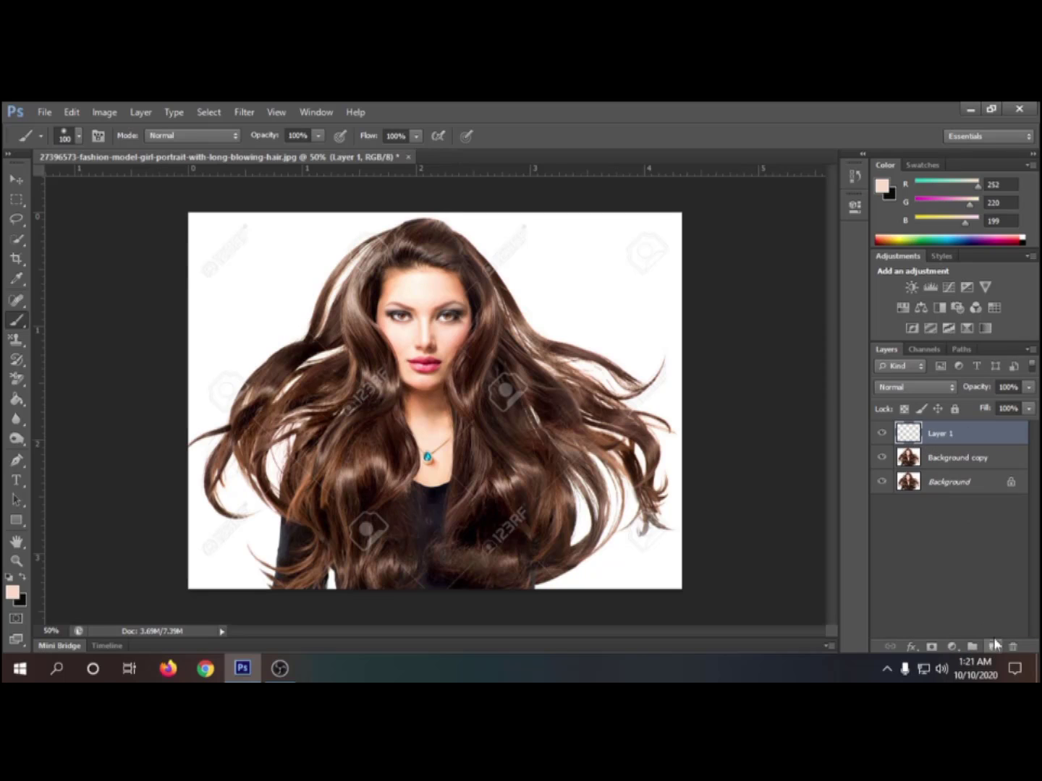
{"action": "left_click", "coordinate": [941, 459]}
{"action": "left_click_drag", "start_coordinate": [953, 466], "coordinate": [954, 434]}
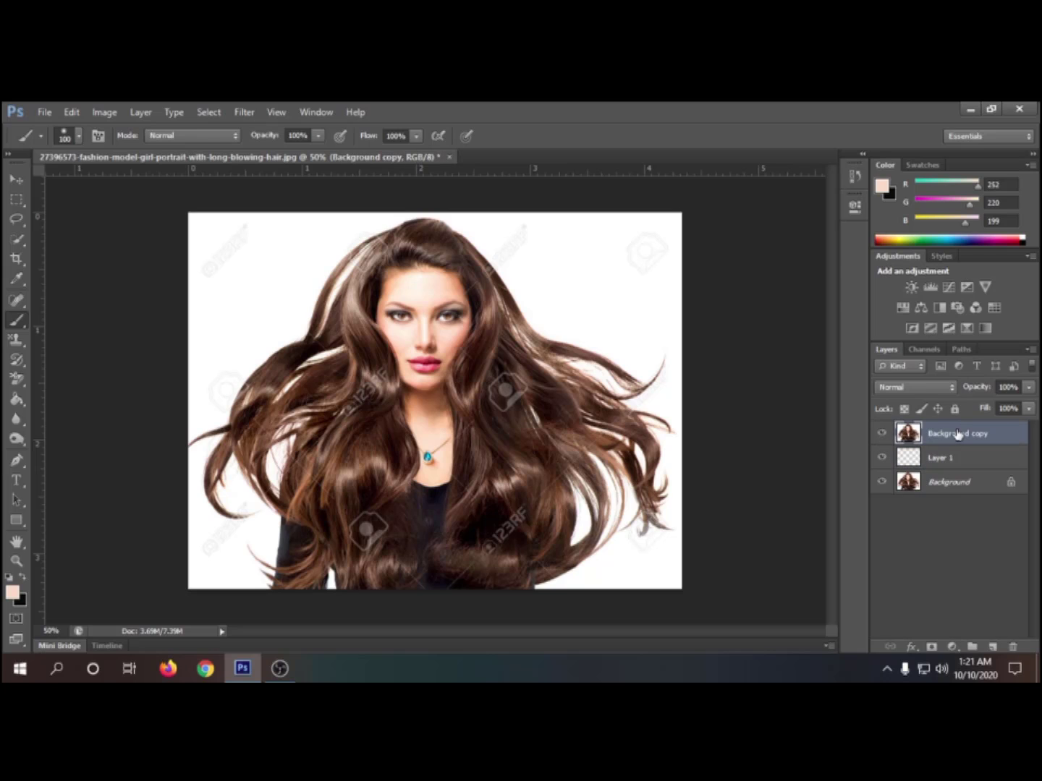
Step: Duplicate the Blue channel as Blue copy and leave only the copy visible
{"action": "left_click", "coordinate": [924, 350]}
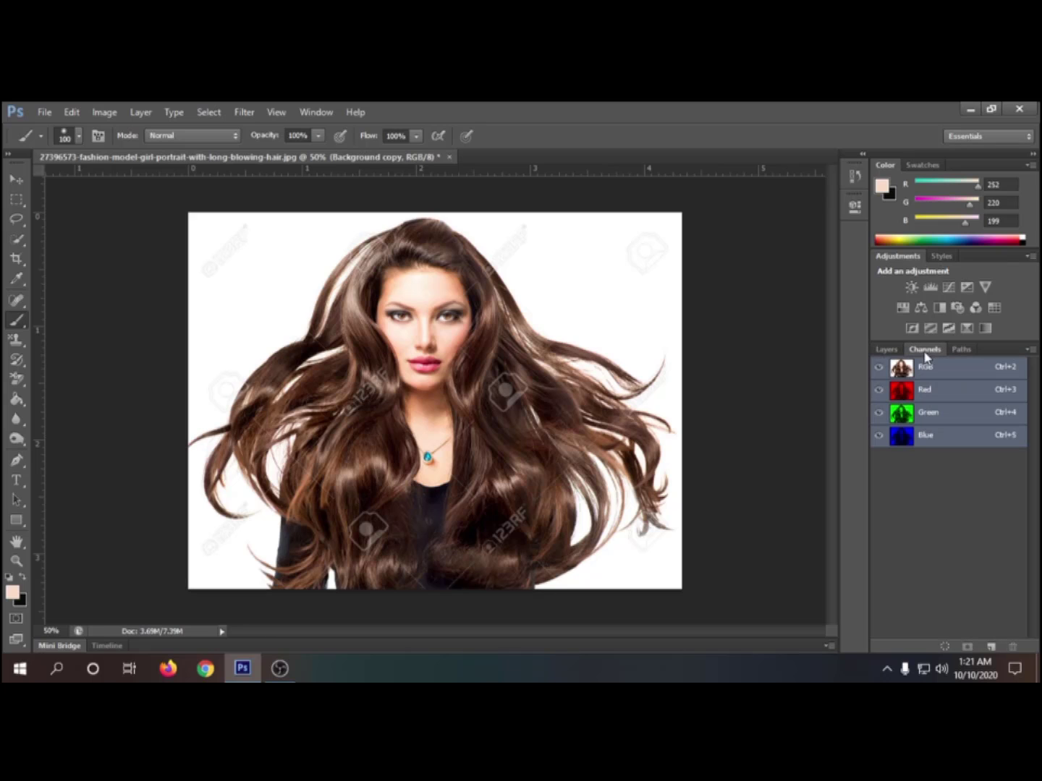
{"action": "left_click", "coordinate": [933, 441]}
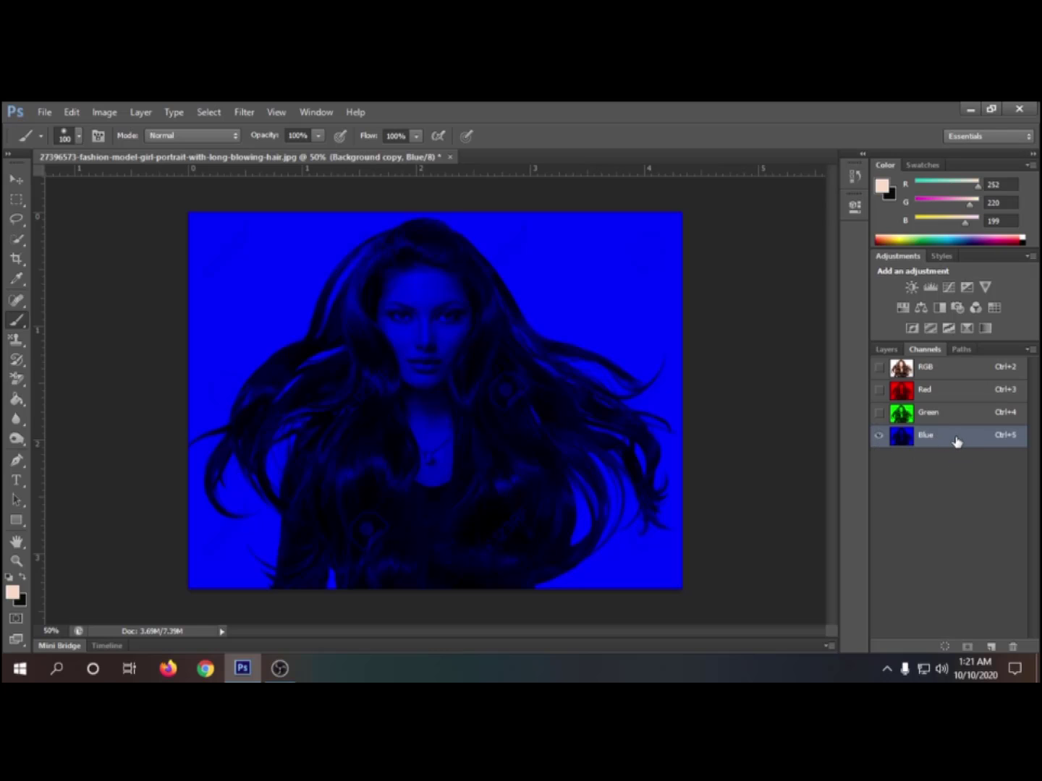
{"action": "right_click", "coordinate": [957, 441]}
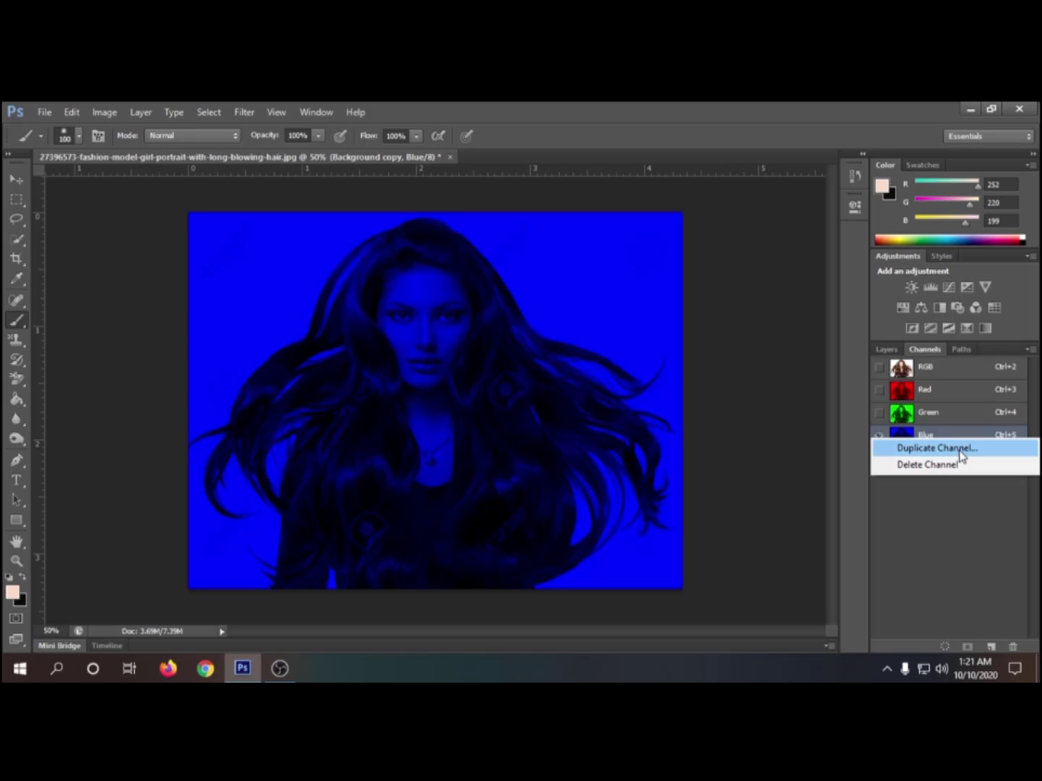
{"action": "left_click", "coordinate": [937, 449]}
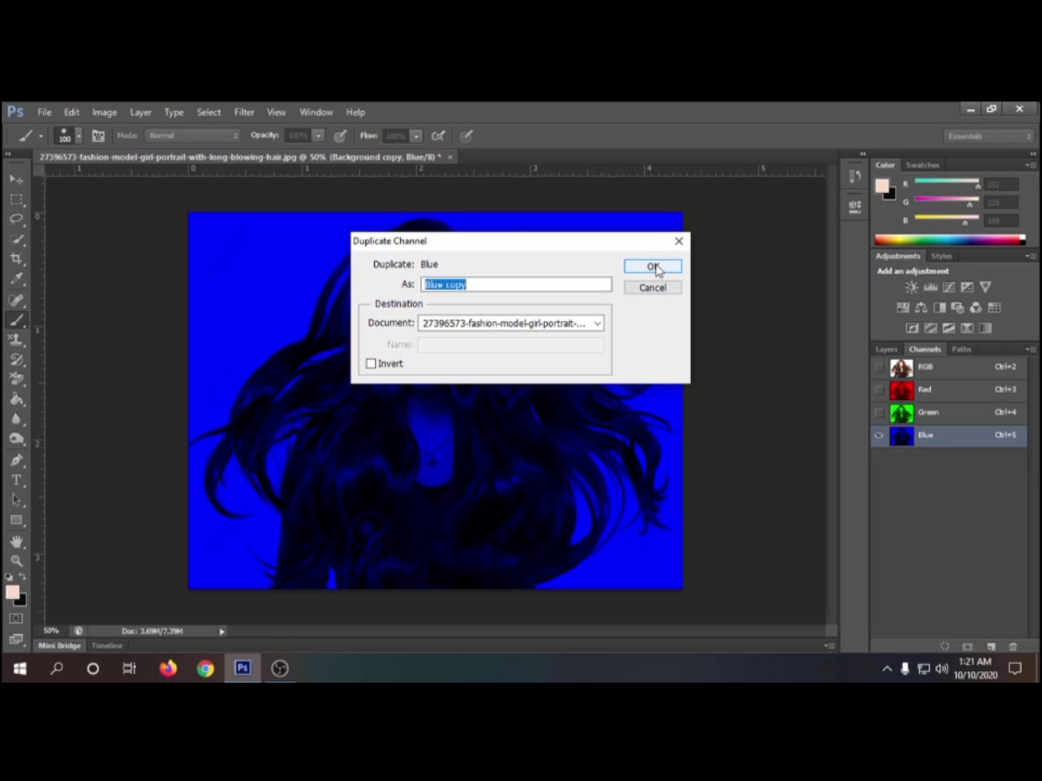
{"action": "left_click", "coordinate": [653, 267]}
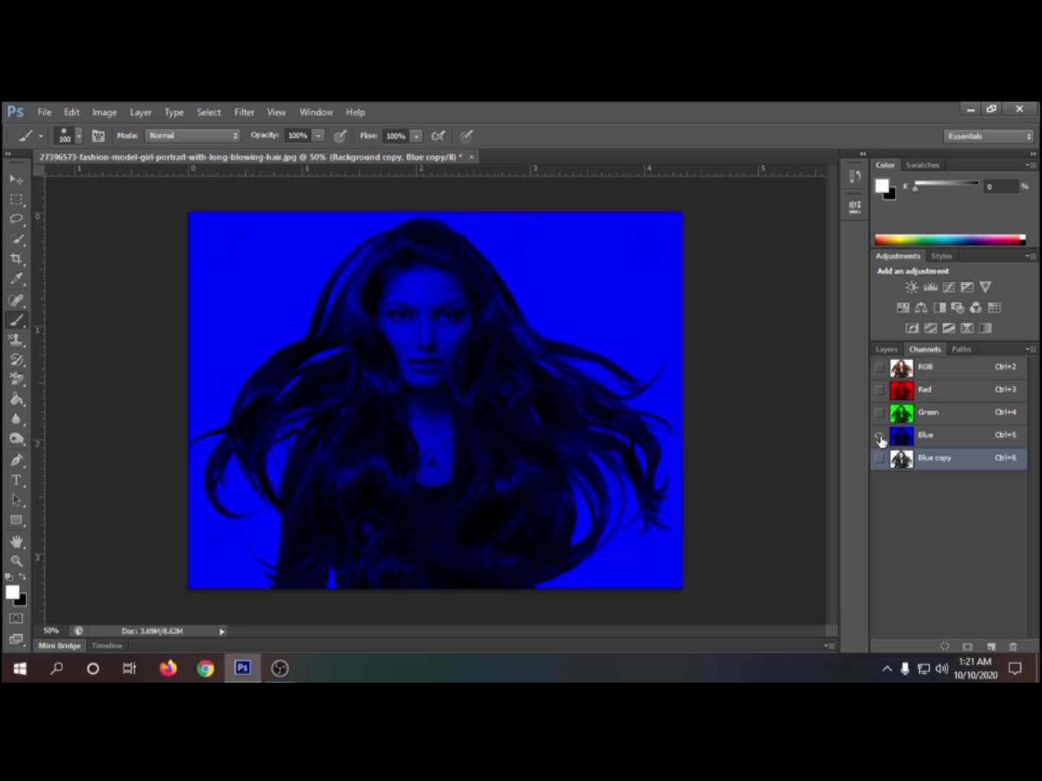
{"action": "left_click", "coordinate": [880, 458]}
{"action": "left_click", "coordinate": [879, 436]}
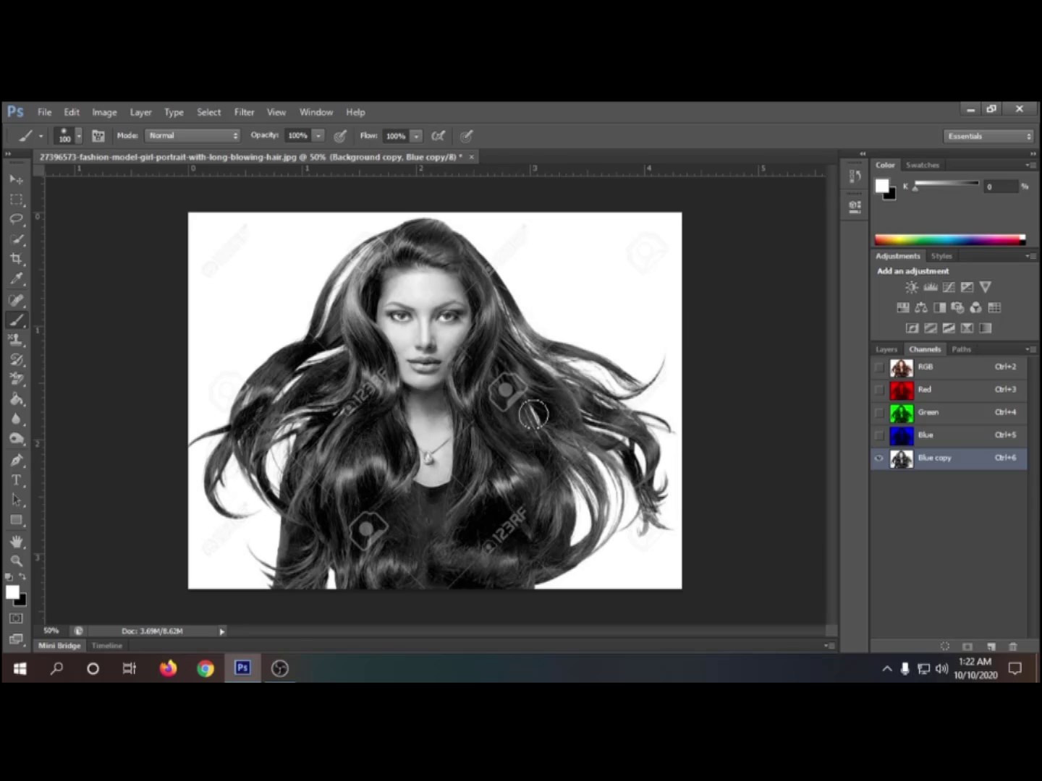
Step: Trace a closed Pen path just inside the outline of the woman's hair and body
{"action": "left_click", "coordinate": [21, 459]}
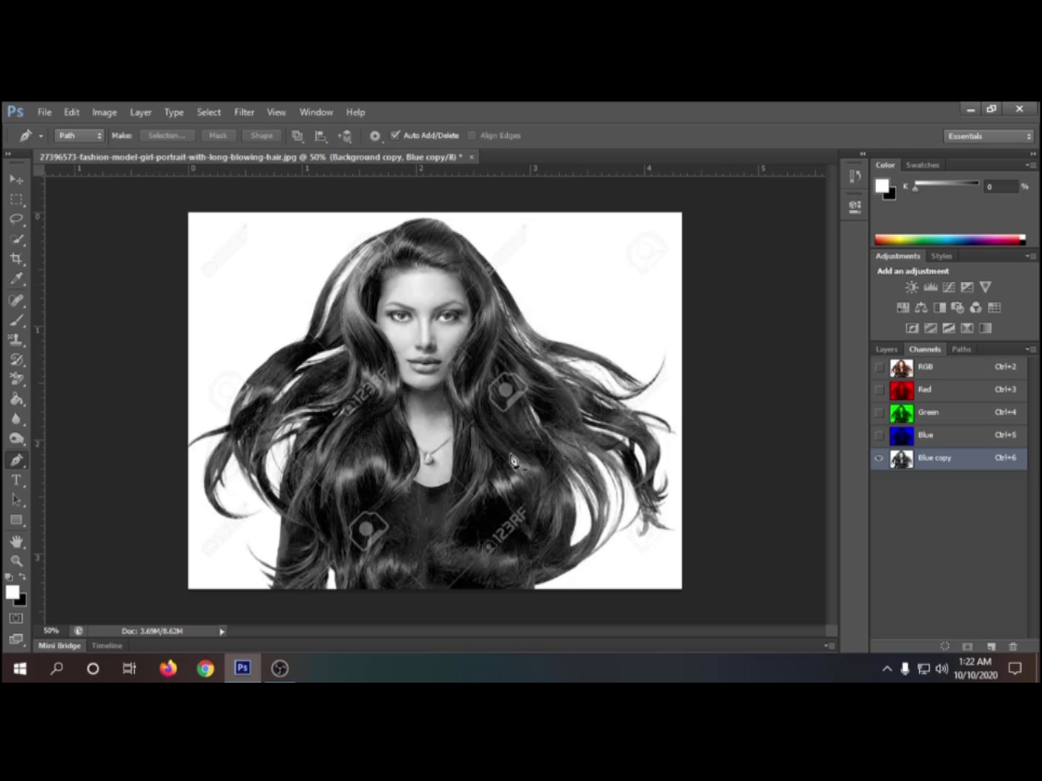
{"action": "left_click", "coordinate": [276, 590]}
{"action": "left_click", "coordinate": [292, 472]}
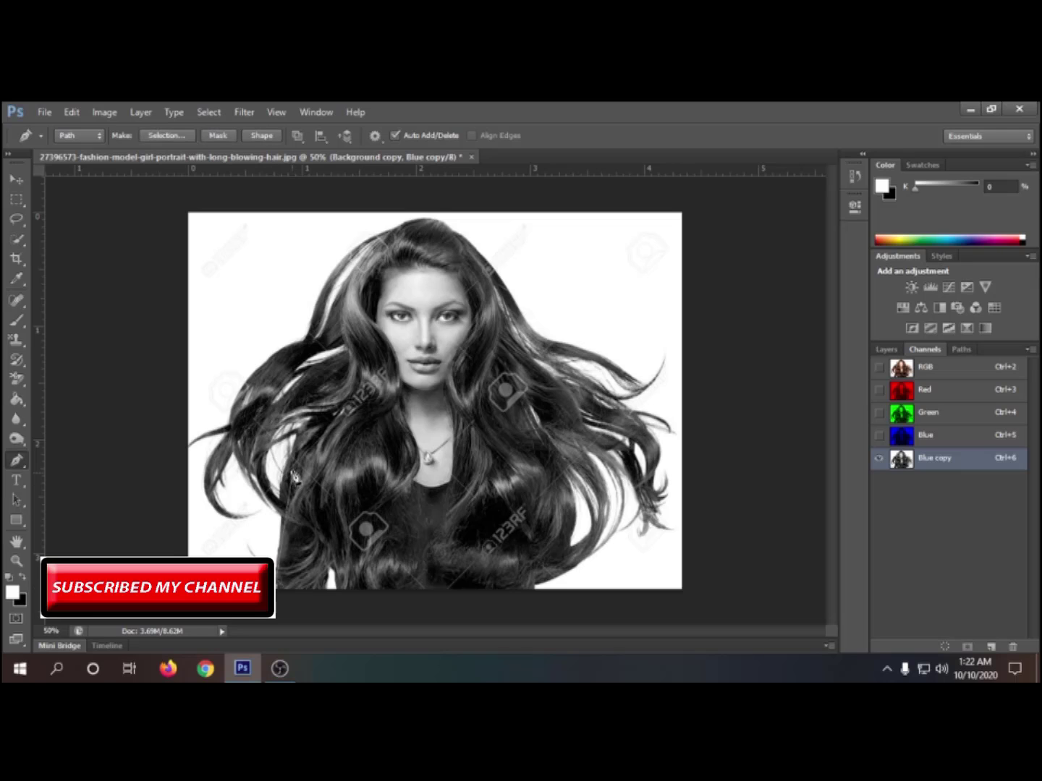
{"action": "left_click", "coordinate": [356, 423]}
{"action": "left_click_drag", "start_coordinate": [406, 236], "coordinate": [448, 236]}
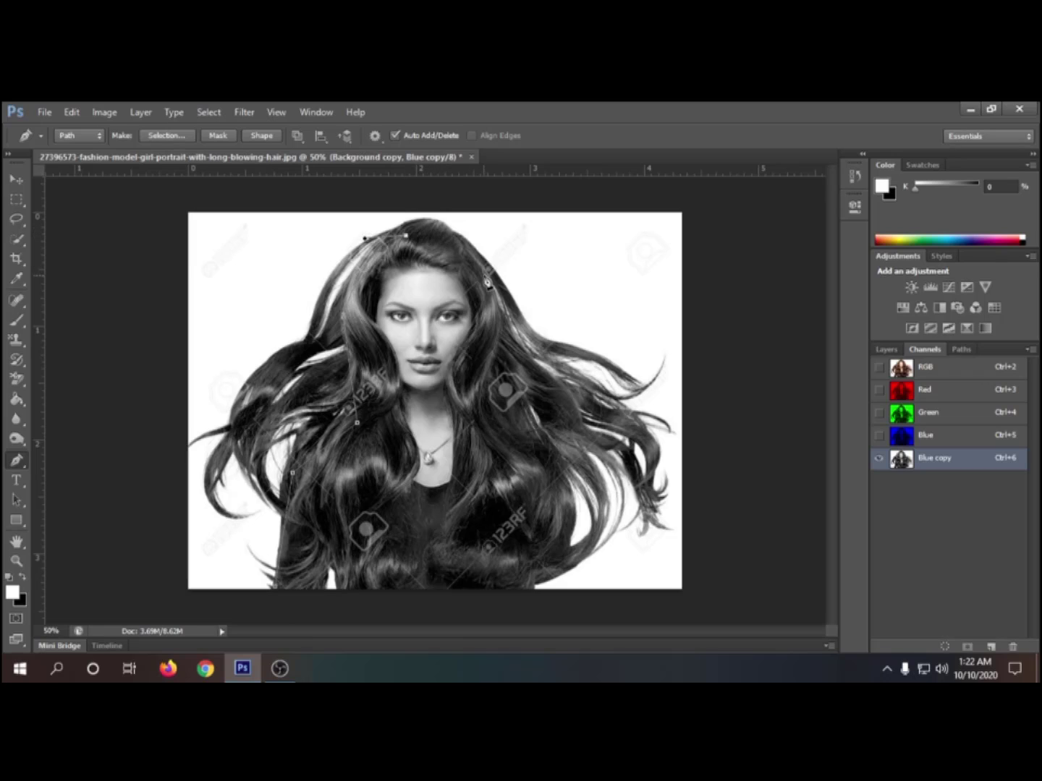
{"action": "left_click_drag", "start_coordinate": [483, 275], "coordinate": [525, 425]}
{"action": "left_click_drag", "start_coordinate": [557, 502], "coordinate": [523, 590]}
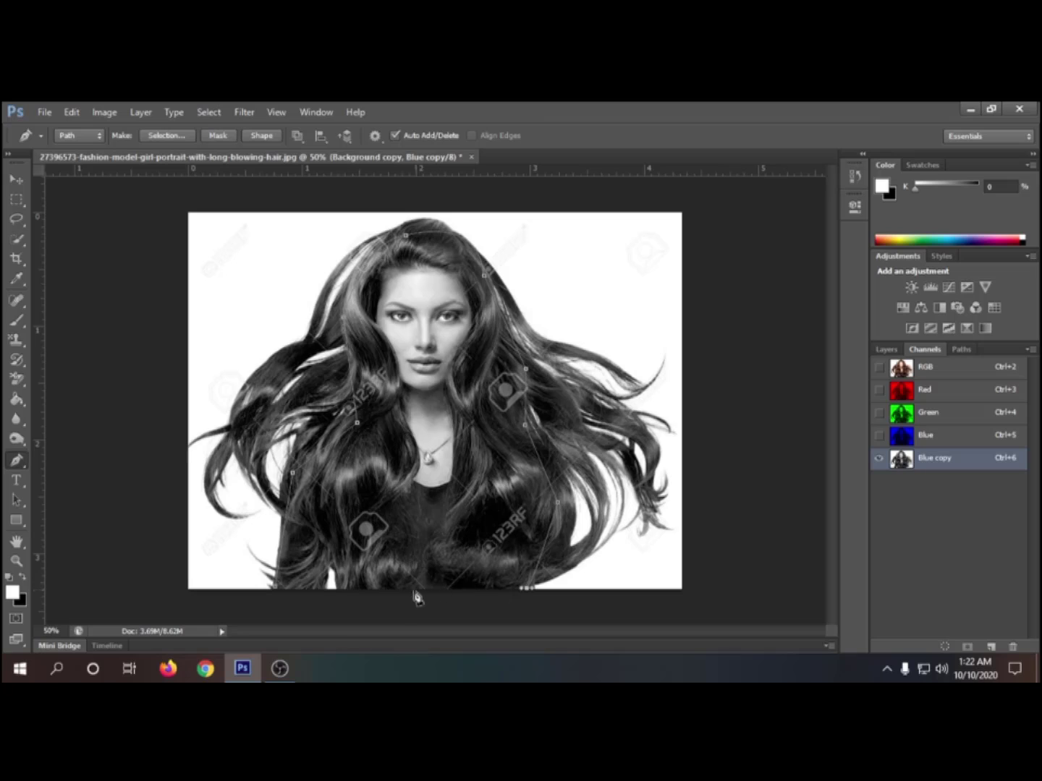
{"action": "left_click", "coordinate": [342, 589]}
{"action": "left_click_drag", "start_coordinate": [327, 551], "coordinate": [324, 588]}
{"action": "left_click", "coordinate": [278, 592]}
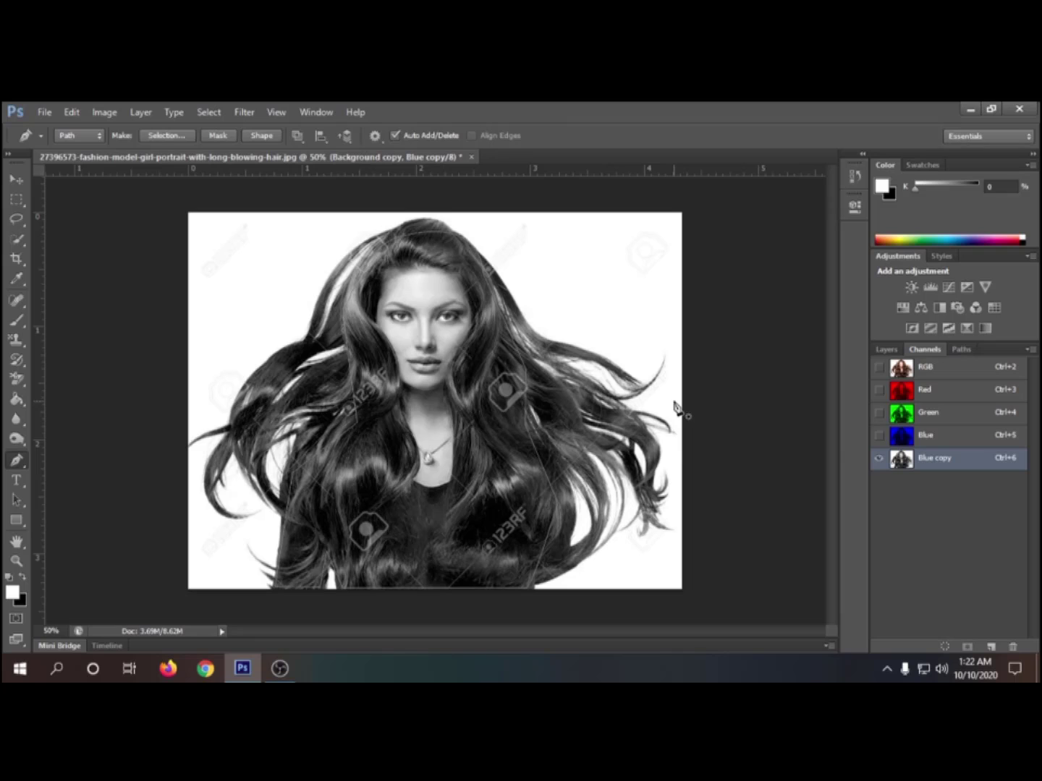
Step: Fill the traced area with black in the Blue copy channel and invert the selection
{"action": "key", "text": "ctrl+Return"}
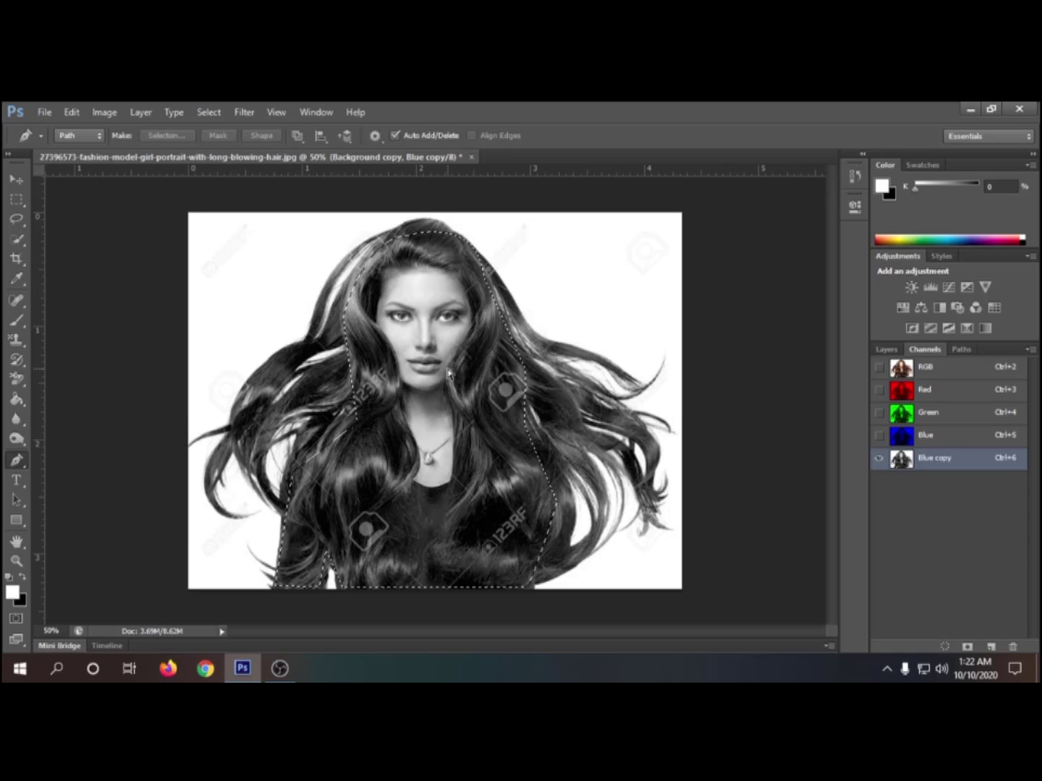
{"action": "key", "text": "ctrl+BackSpace"}
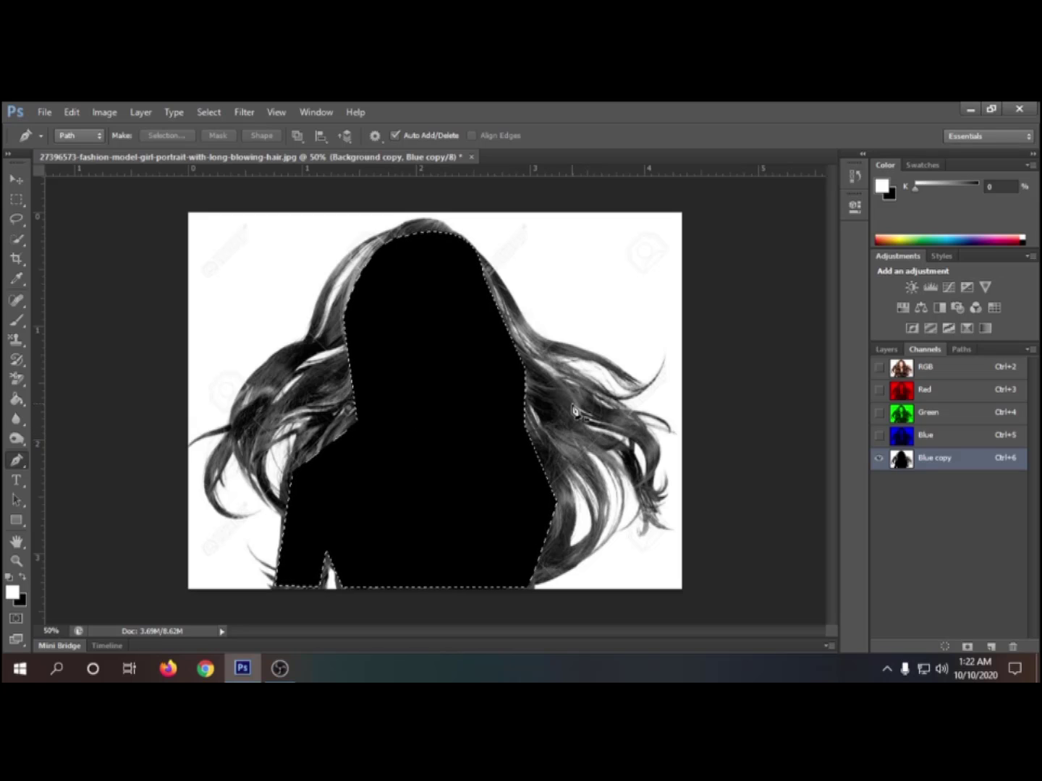
{"action": "key", "text": "ctrl+shift+i"}
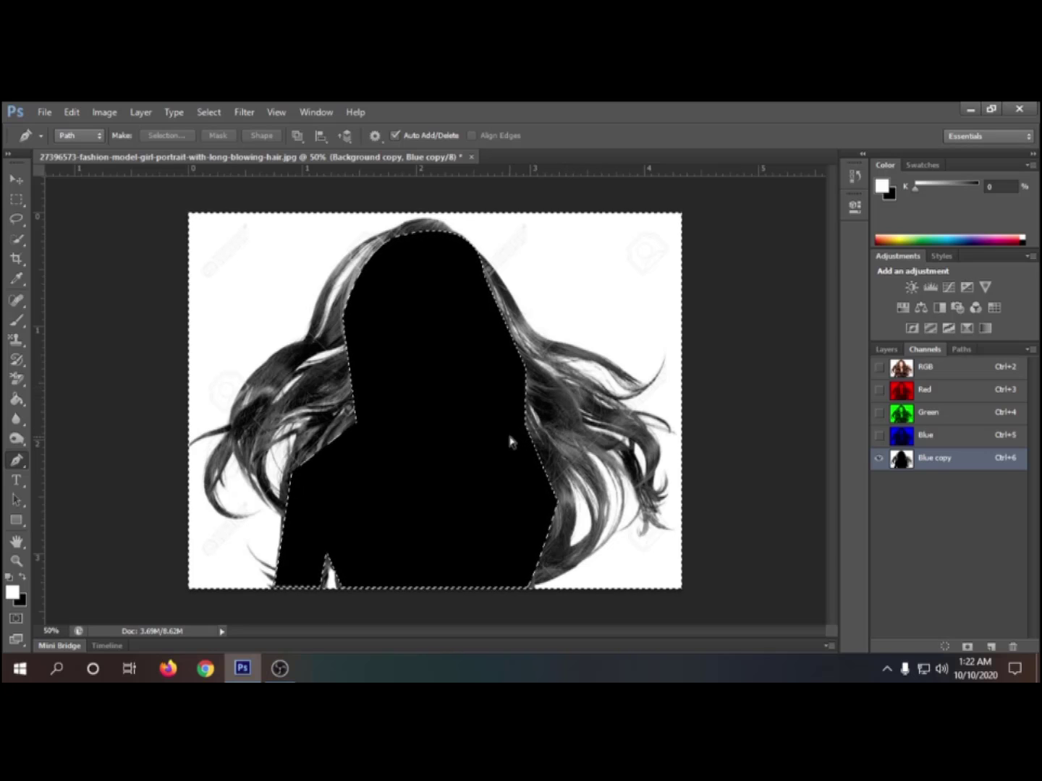
{"action": "key", "text": "ctrl+l"}
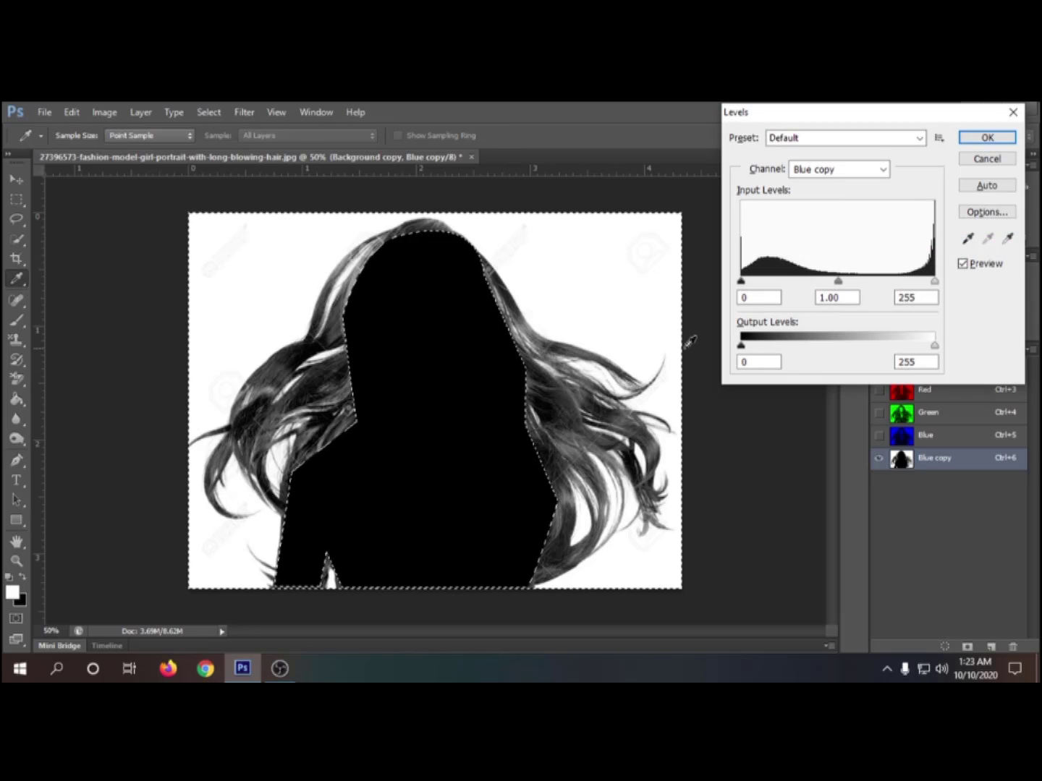
{"action": "left_click", "coordinate": [103, 112]}
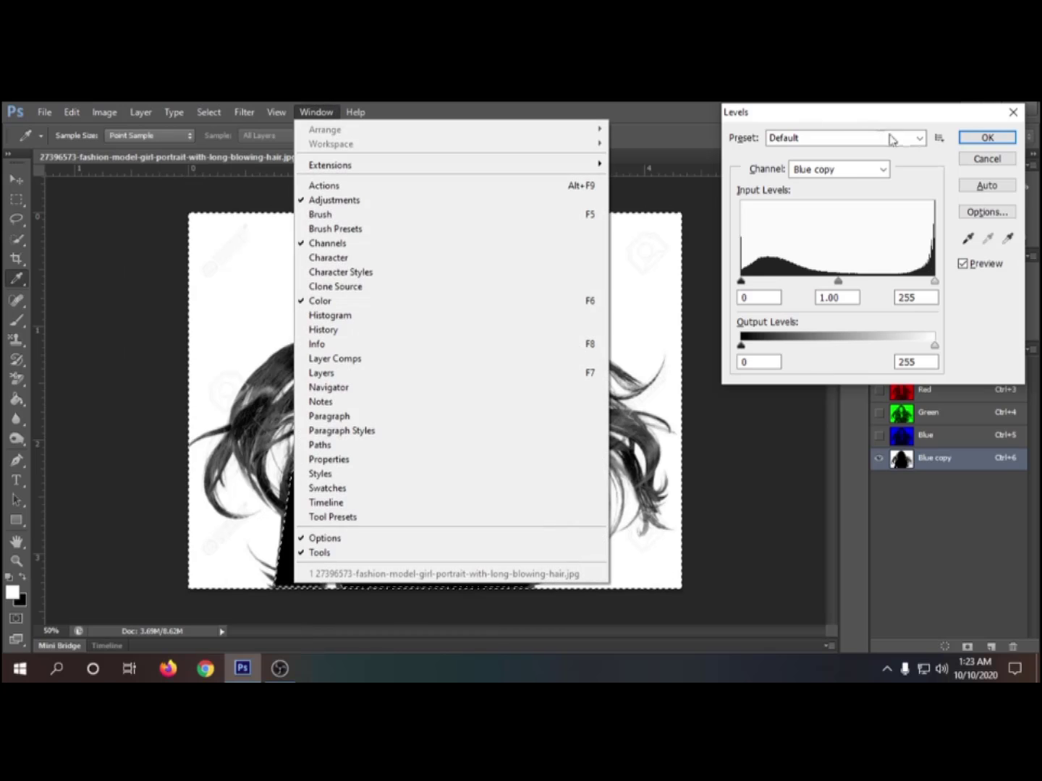
{"action": "left_click", "coordinate": [986, 160]}
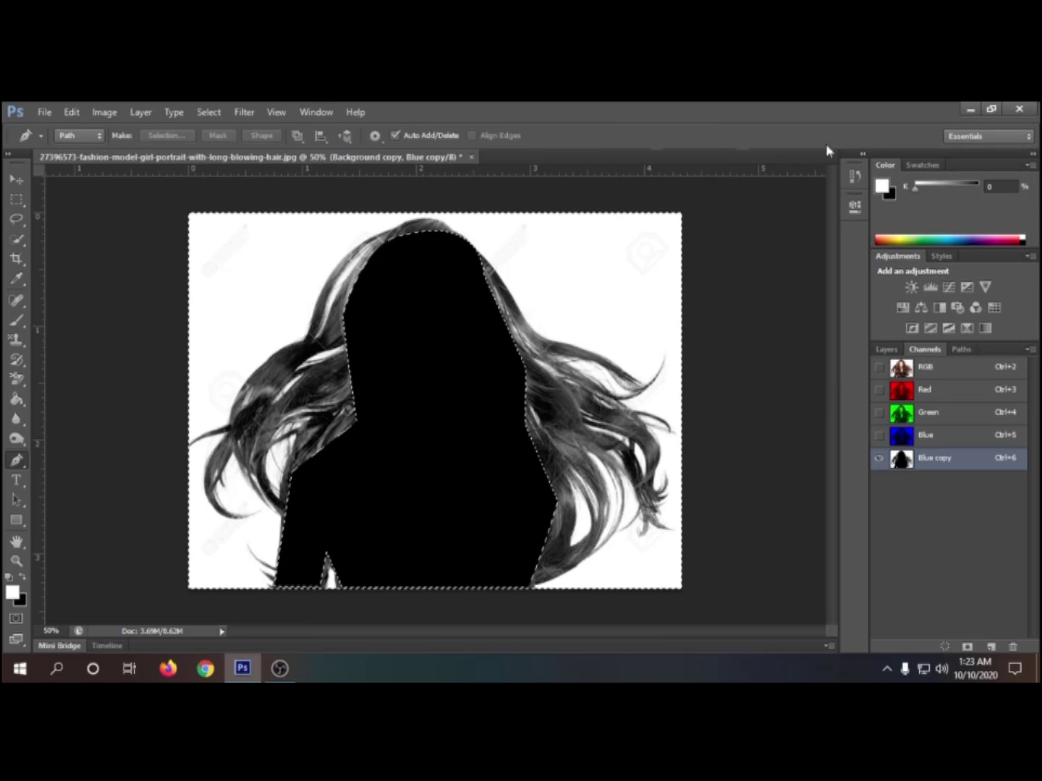
Step: Darken the hair in the Blue copy channel with Levels, setting the black input level to 115
{"action": "left_click", "coordinate": [103, 112]}
{"action": "mouse_move", "coordinate": [130, 150]}
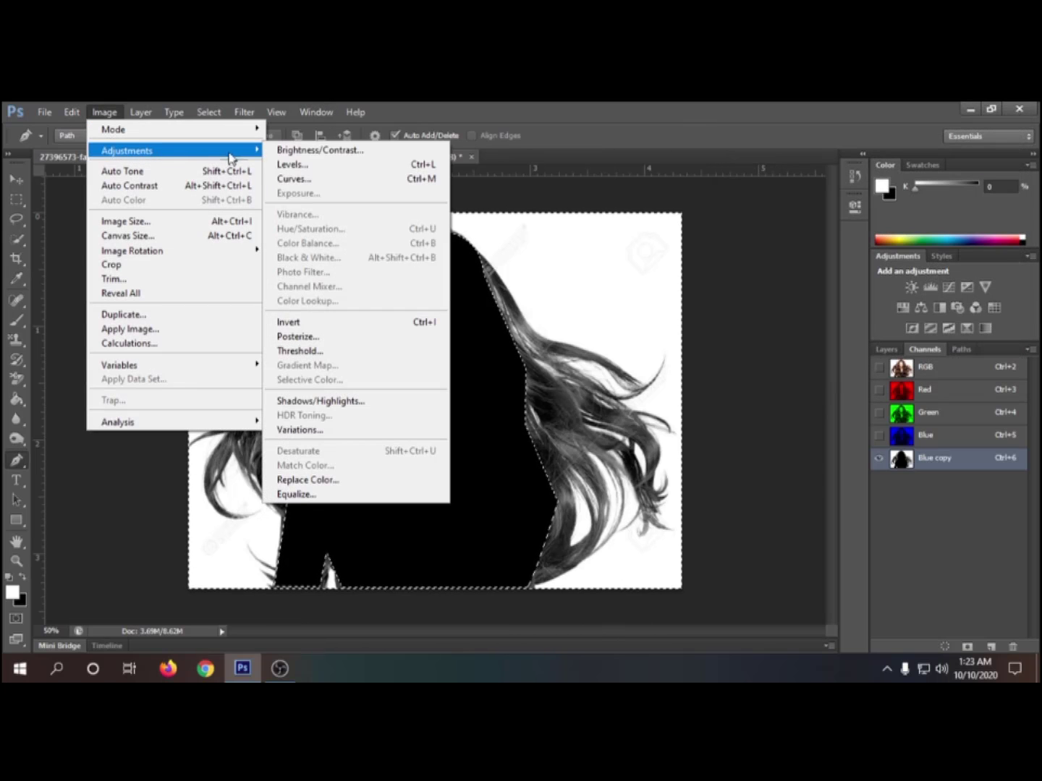
{"action": "left_click", "coordinate": [297, 172]}
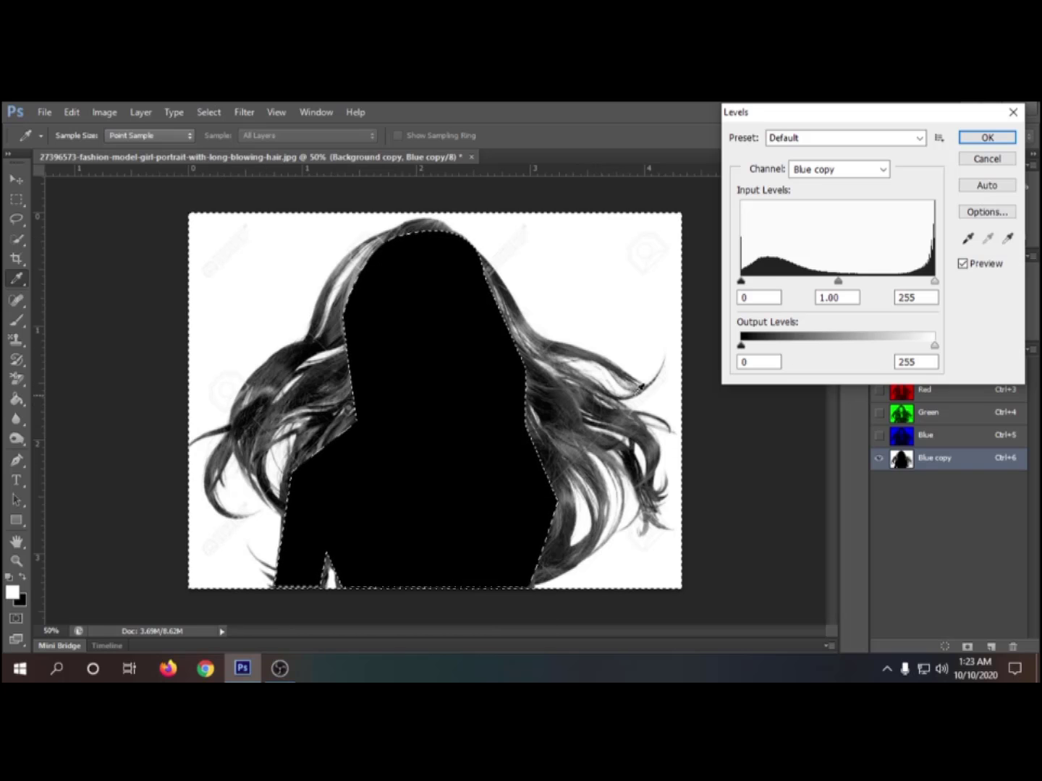
{"action": "left_click_drag", "start_coordinate": [741, 281], "coordinate": [830, 297]}
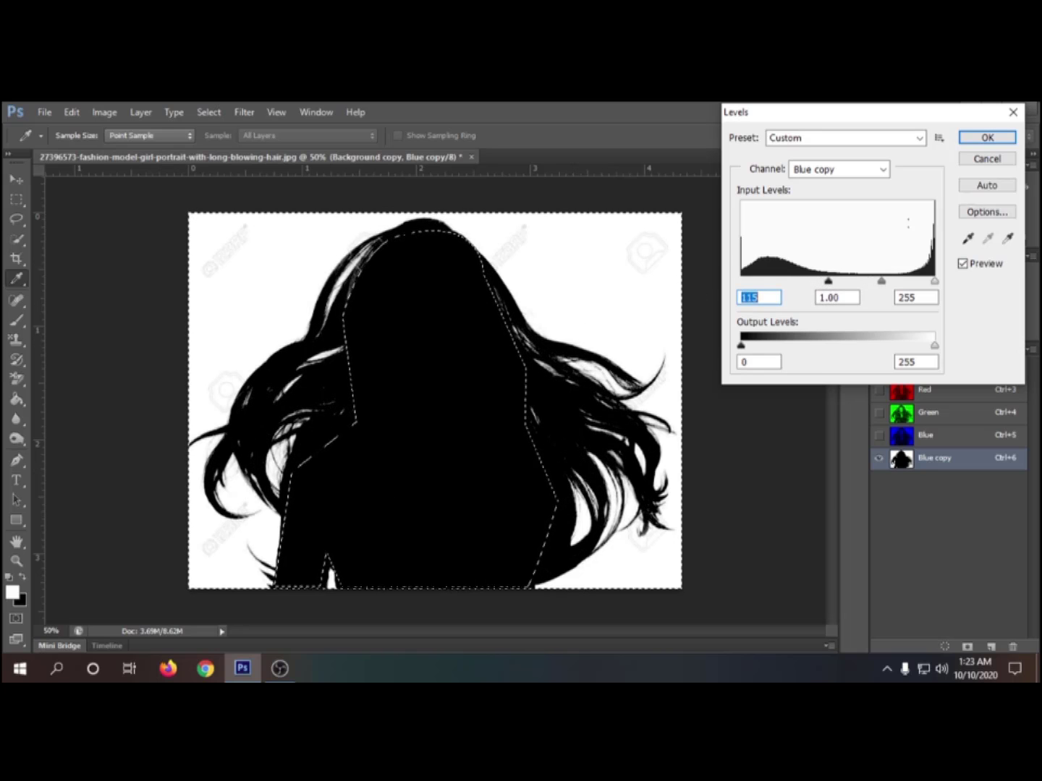
{"action": "left_click", "coordinate": [988, 138]}
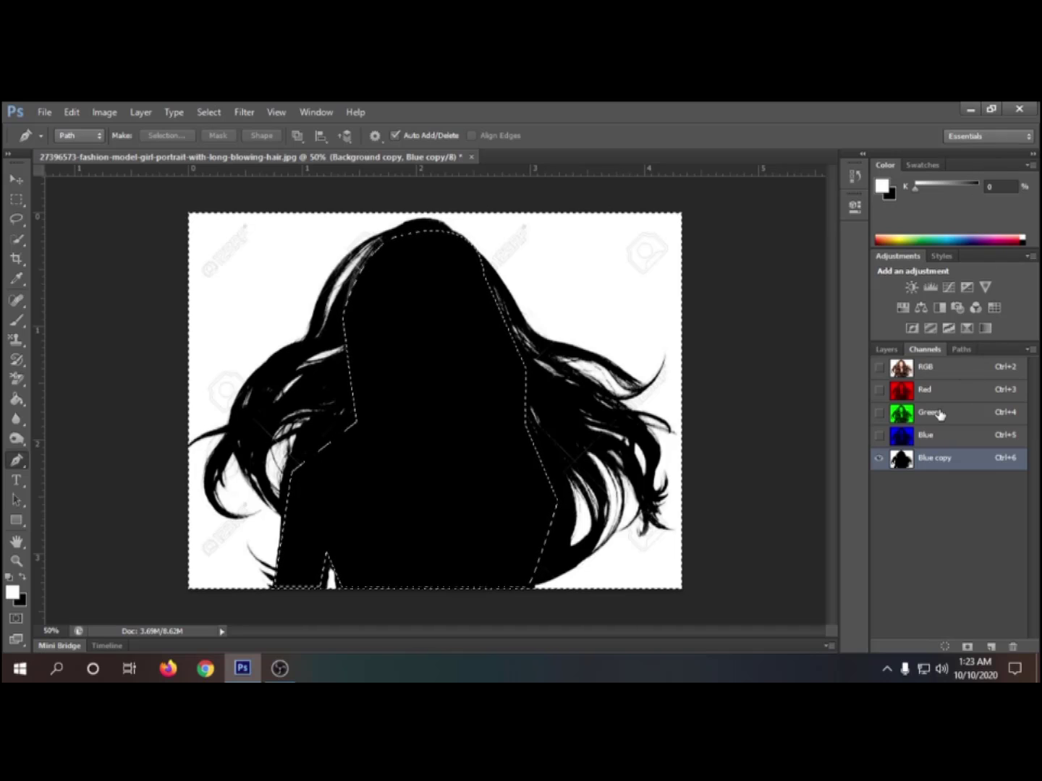
Step: Clear the selection and invert the Blue copy channel's tones
{"action": "left_click_drag", "start_coordinate": [943, 411], "coordinate": [941, 414]}
{"action": "key", "text": "ctrl+d"}
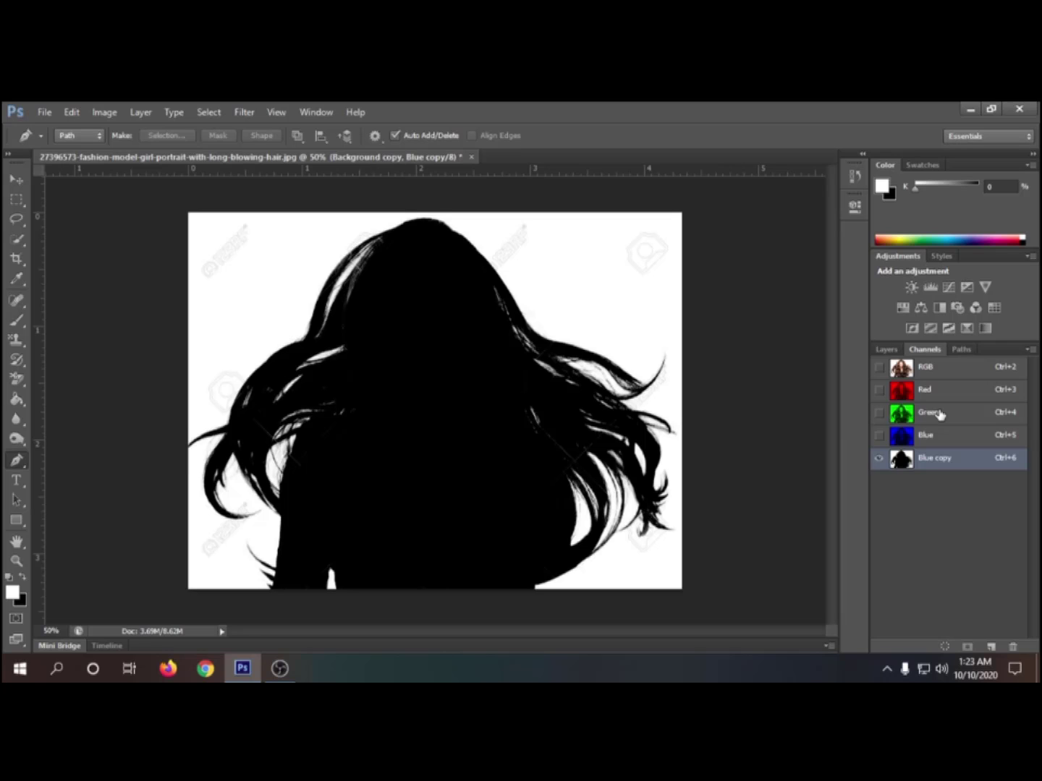
{"action": "key", "text": "ctrl+i"}
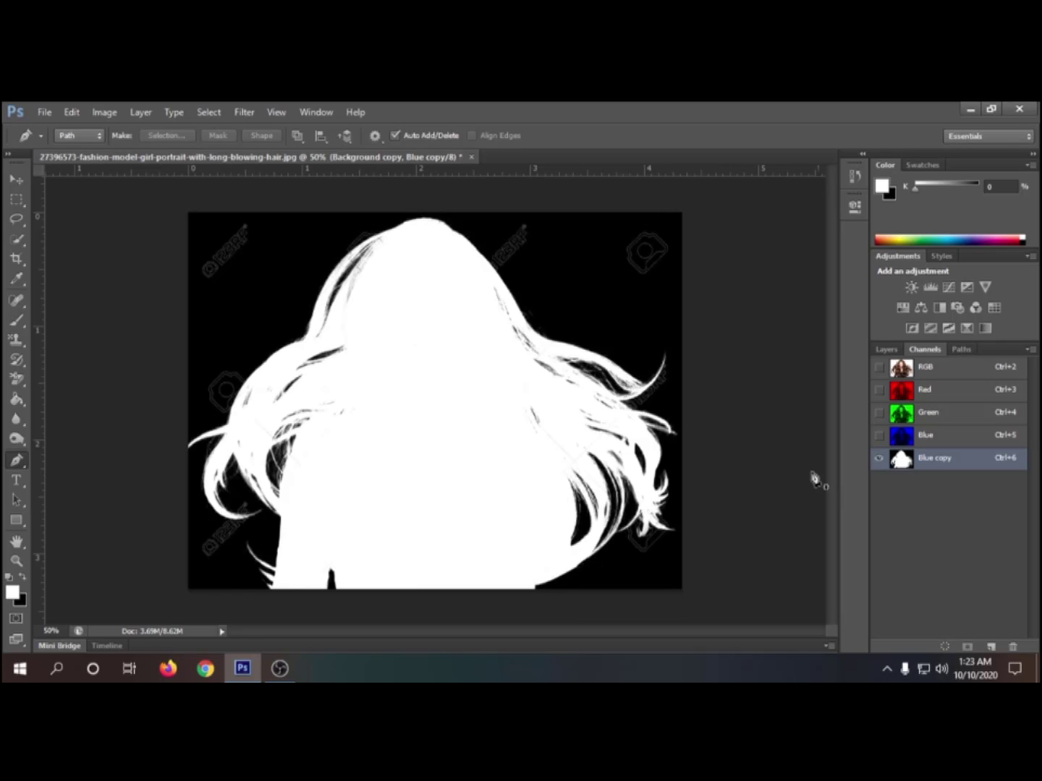
{"action": "left_click", "coordinate": [102, 113]}
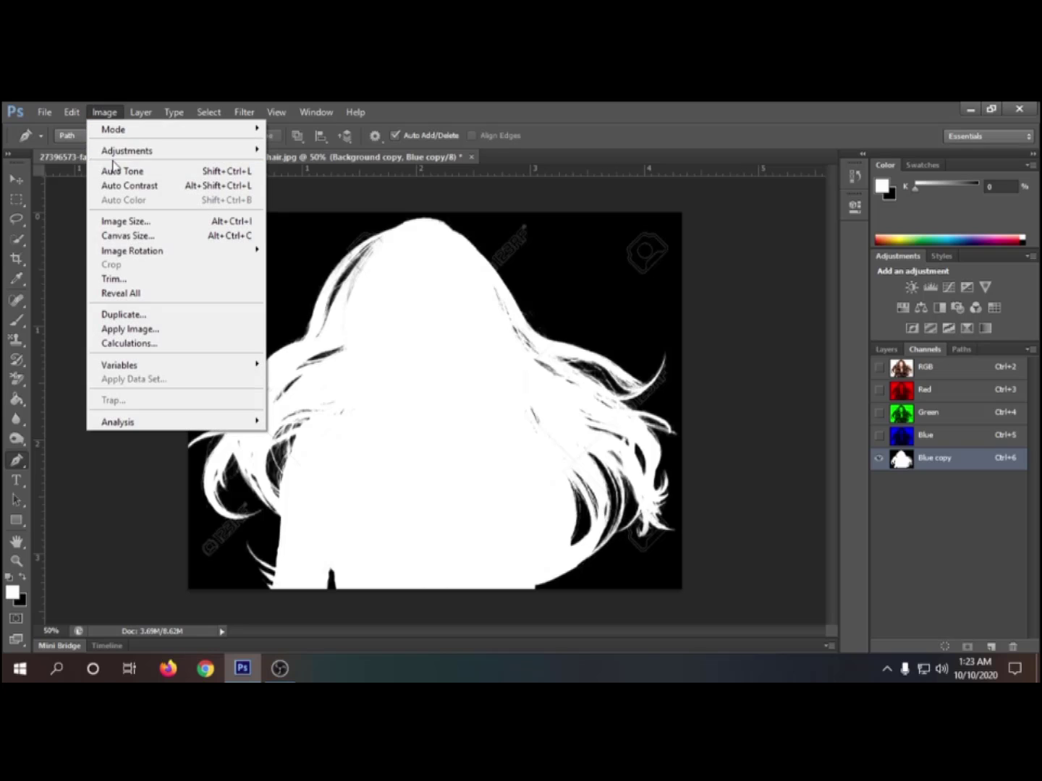
{"action": "mouse_move", "coordinate": [168, 156]}
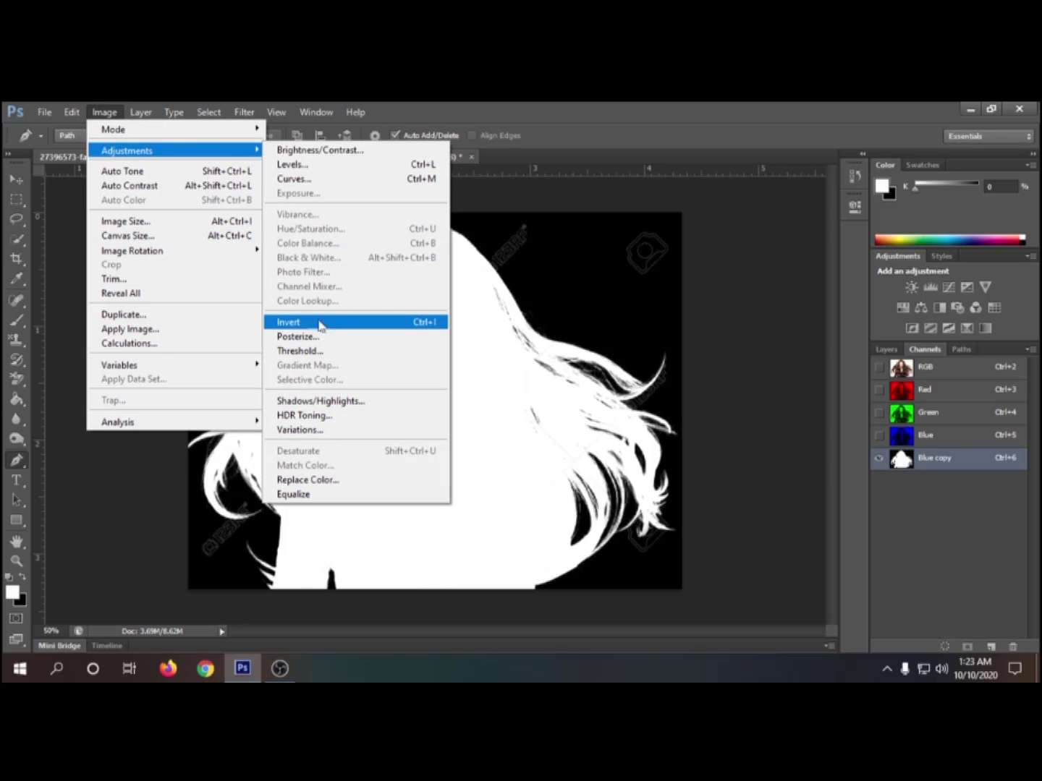
{"action": "left_click", "coordinate": [515, 109]}
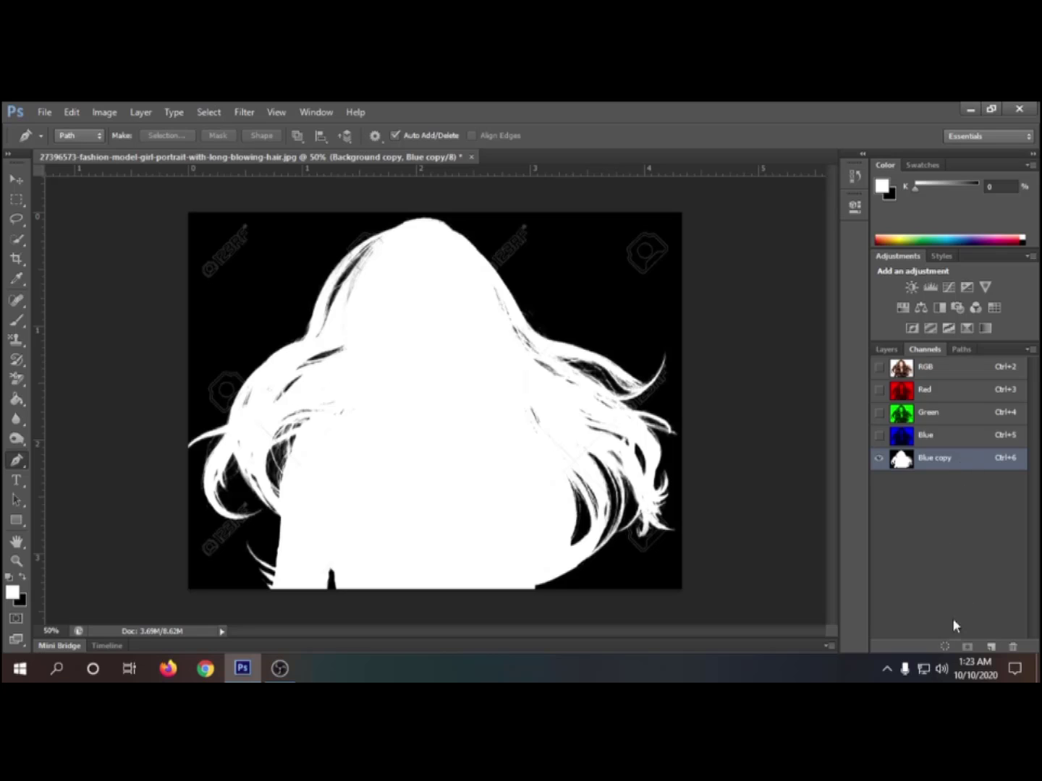
Step: Load the Blue copy channel as a selection and add it as a layer mask to the Background copy layer
{"action": "left_click", "coordinate": [946, 646]}
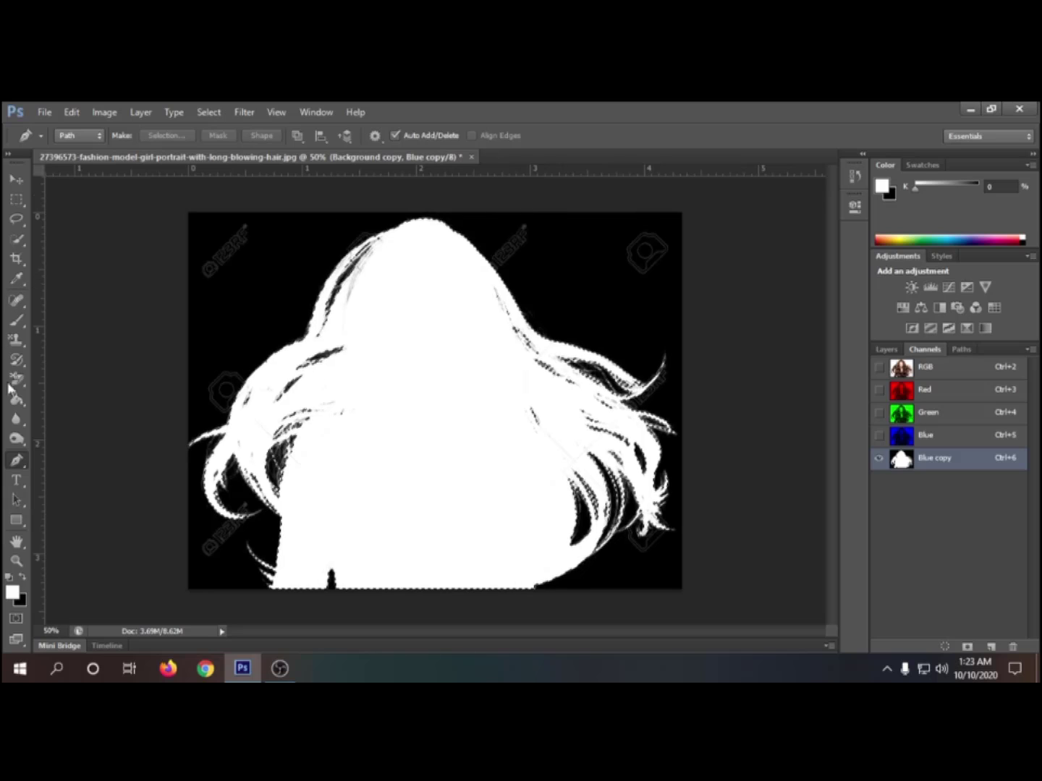
{"action": "left_click", "coordinate": [17, 322]}
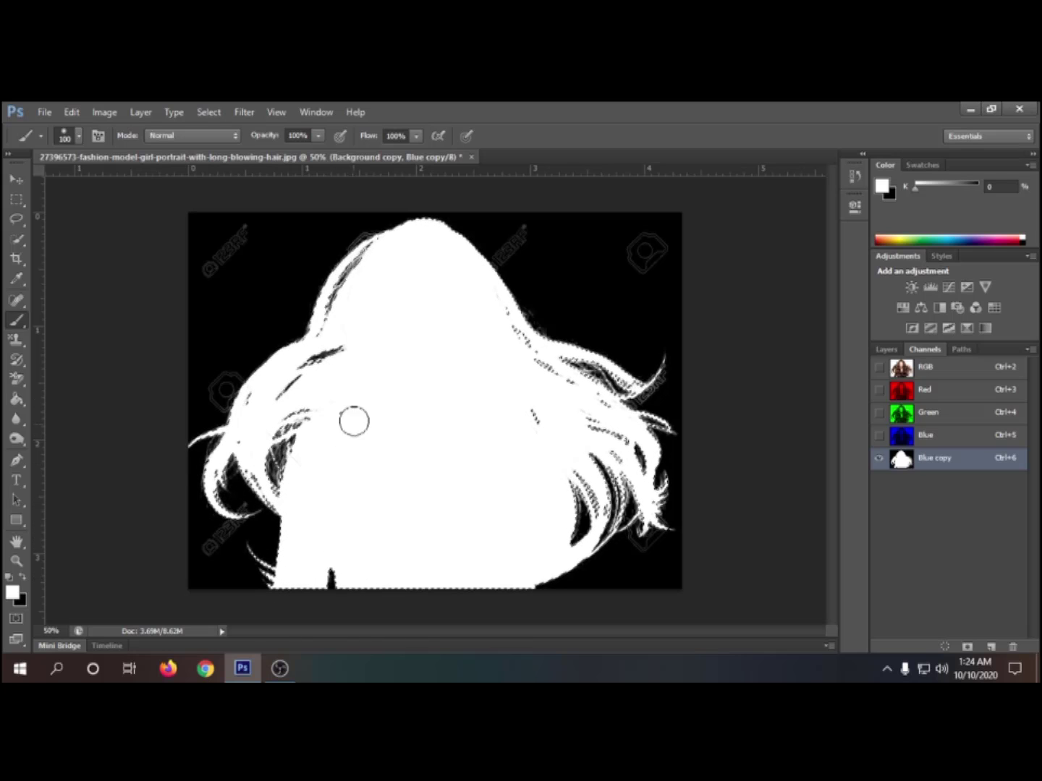
{"action": "left_click", "coordinate": [885, 349]}
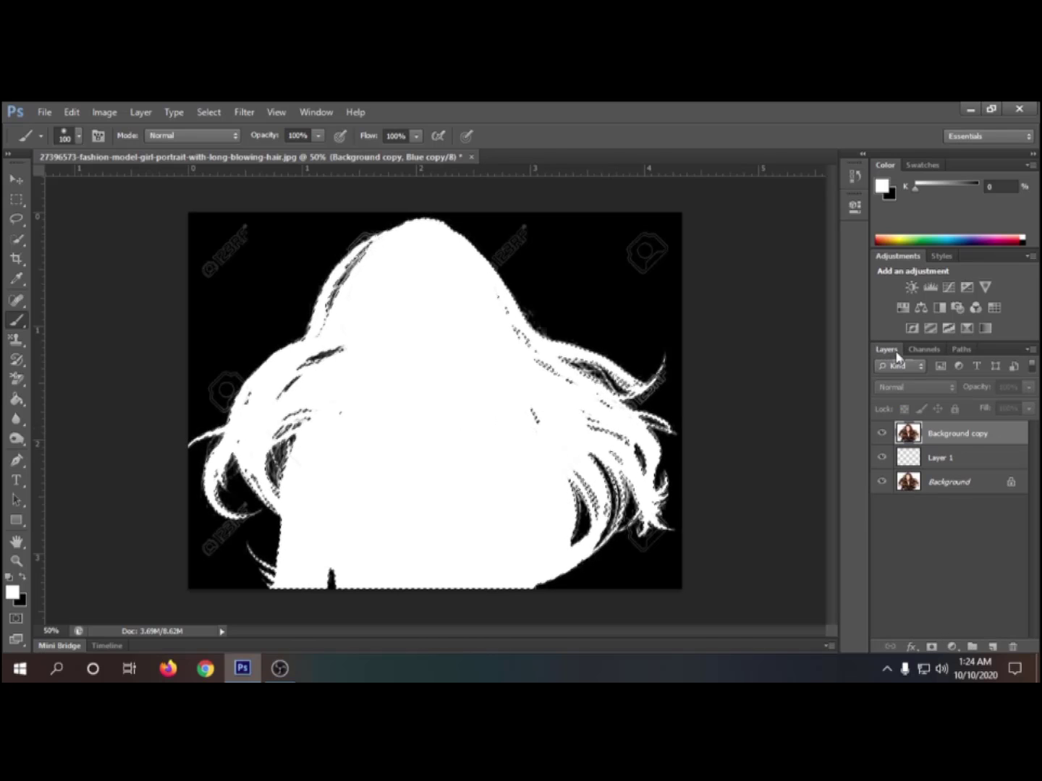
{"action": "left_click", "coordinate": [933, 647]}
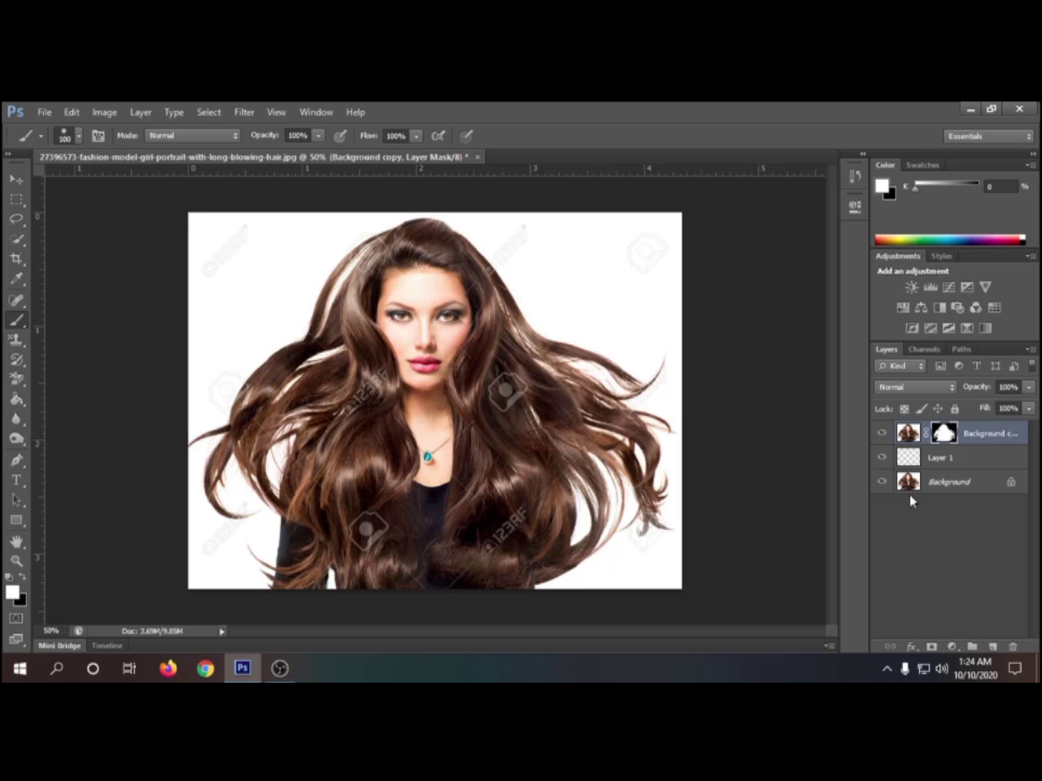
Step: Fill Layer 1 with the peach foreground colour (R 252, G 220, B 199)
{"action": "left_click", "coordinate": [942, 465]}
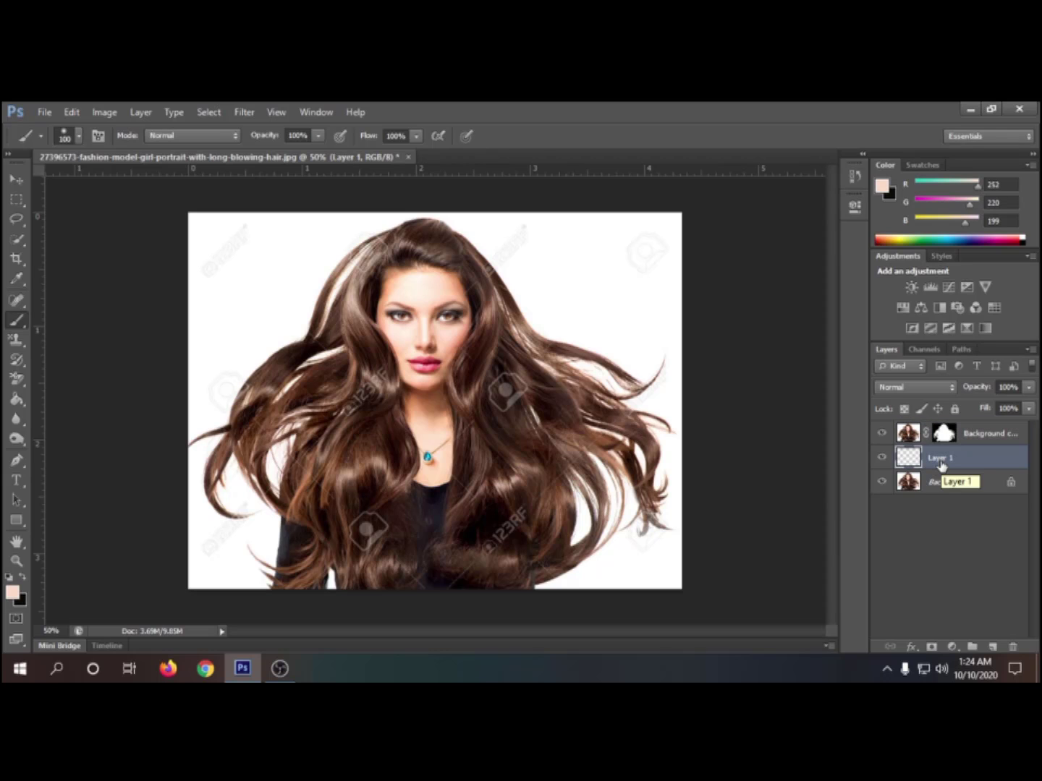
{"action": "key", "text": "alt+BackSpace"}
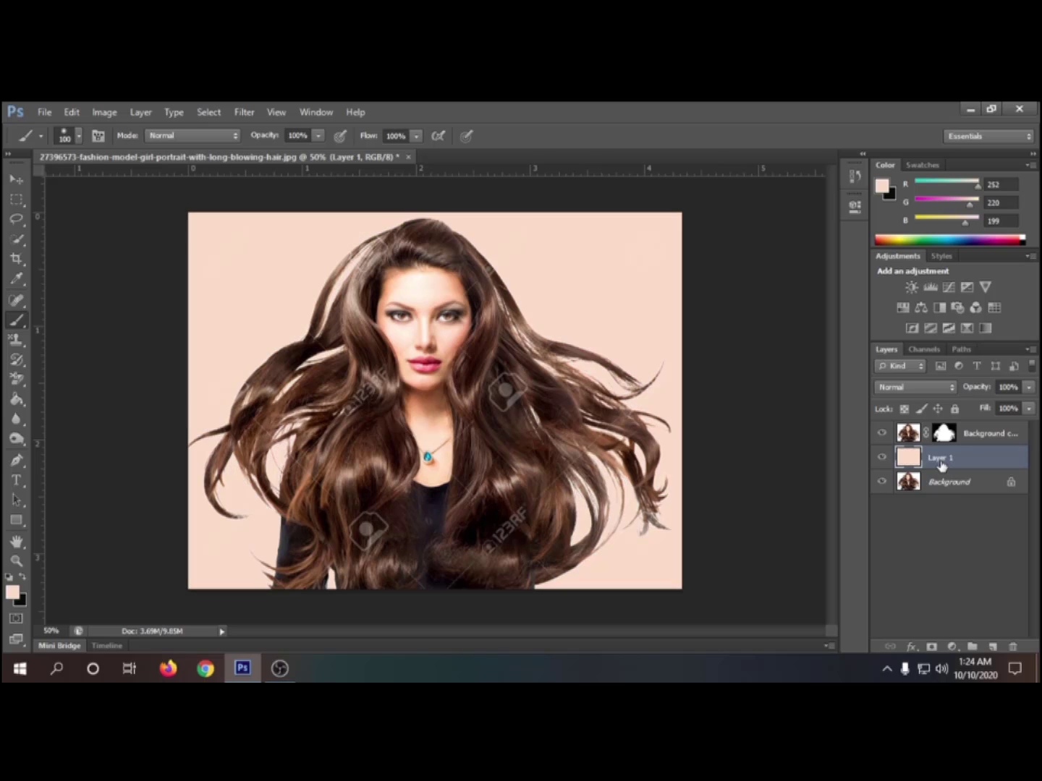